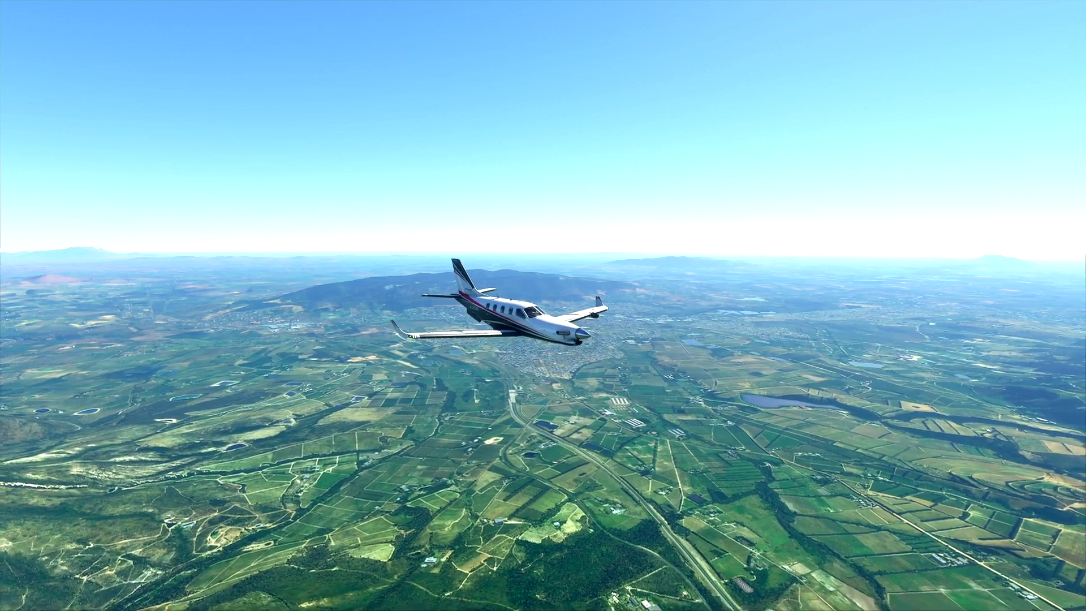
- Show the Wireless Controller profile's bindings on the Controls page, filtered to All
key("Escape")
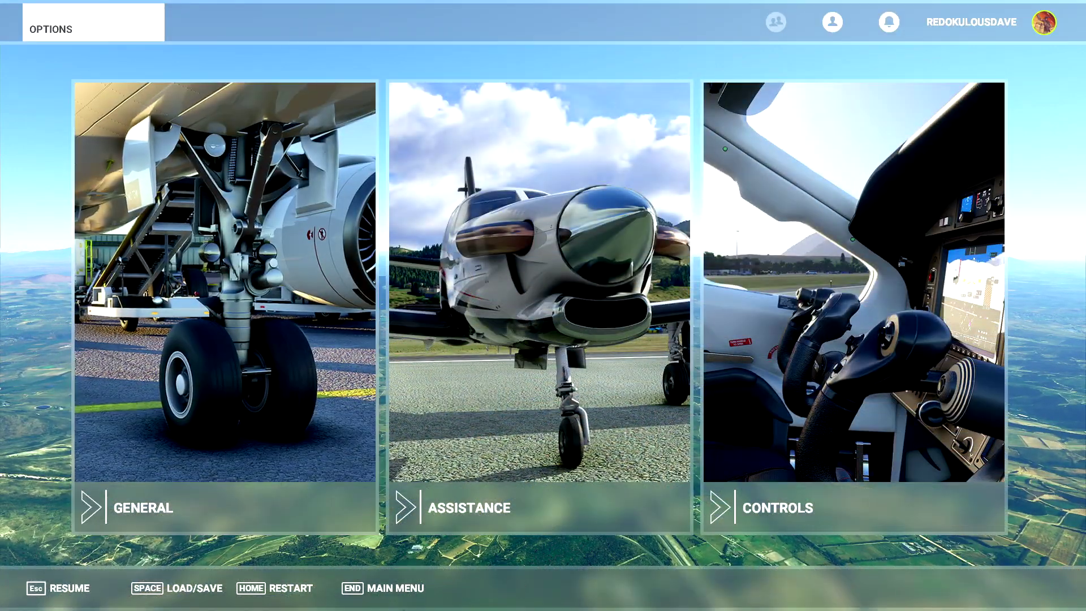
left_click(714, 459)
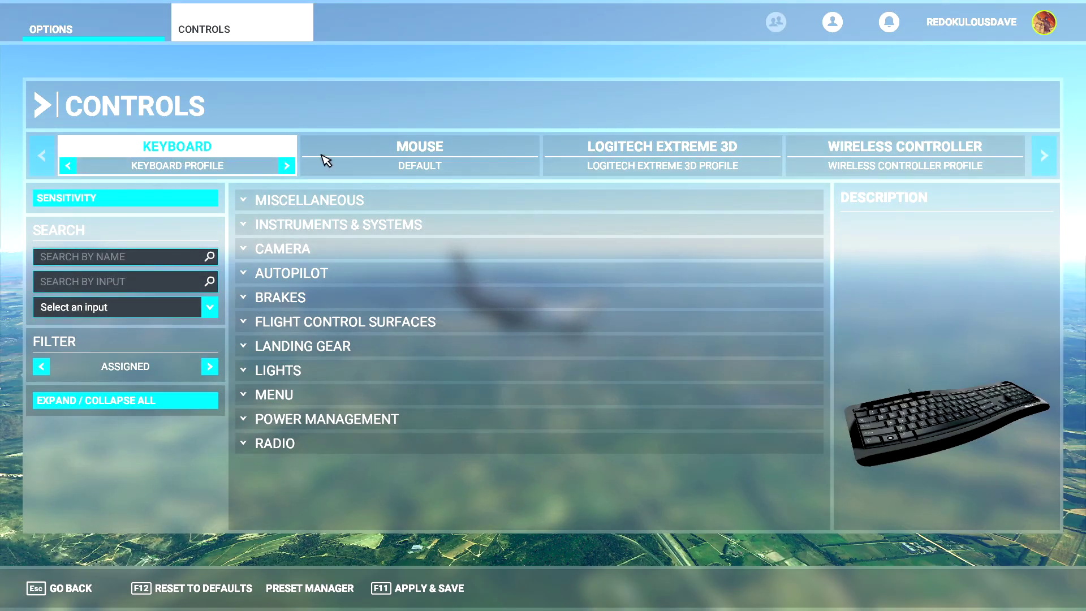
left_click(896, 155)
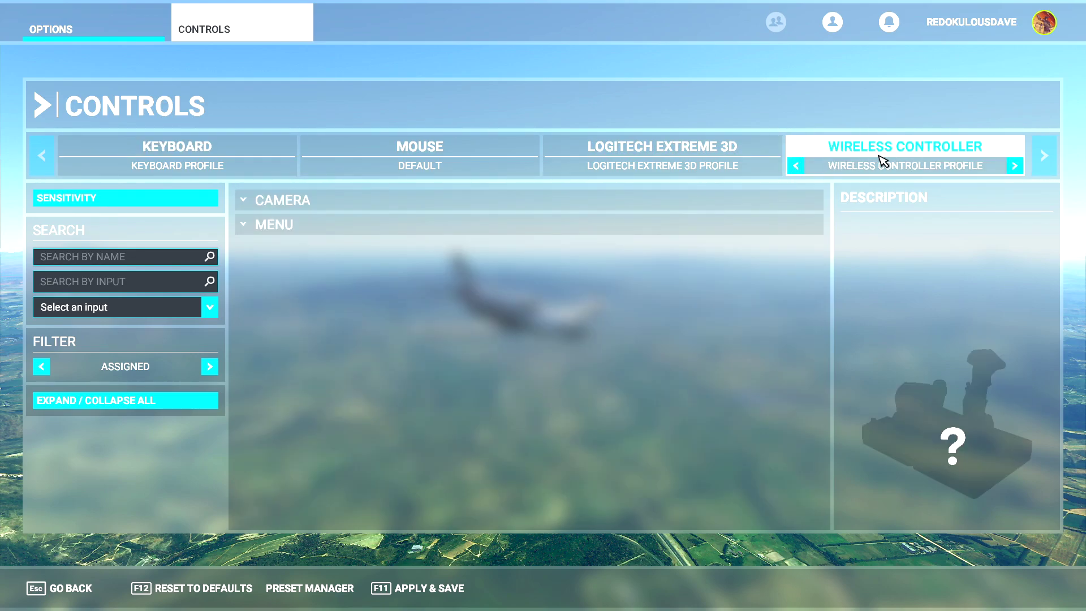
left_click(210, 366)
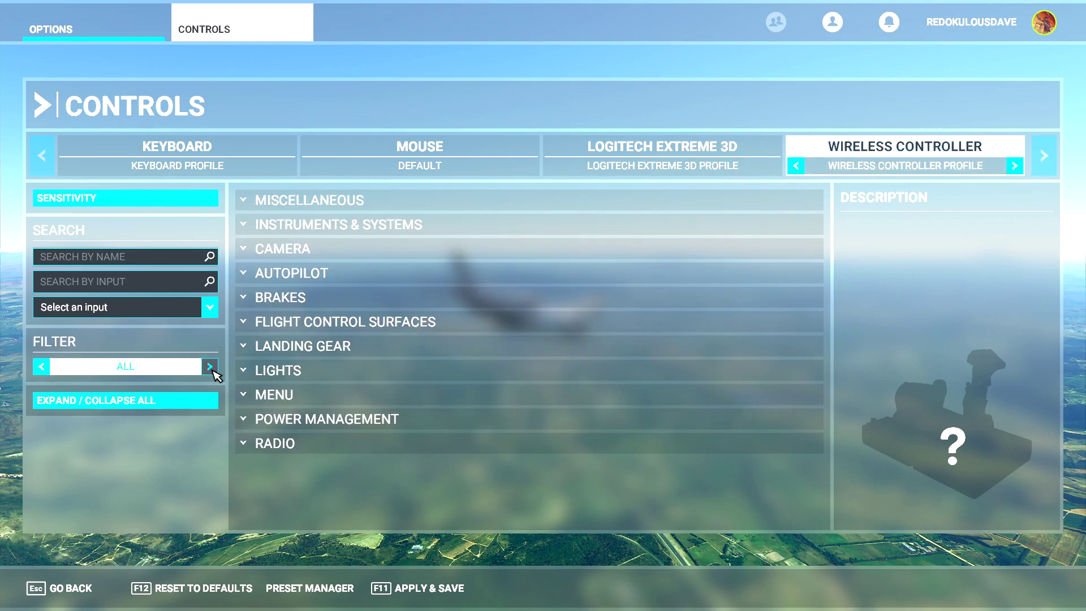
- Under Camera > Drone Camera, map Drone Pitch Axis to Joystick R-Axis Z and Drone Yaw Axis to L-Axis Z
left_click(247, 254)
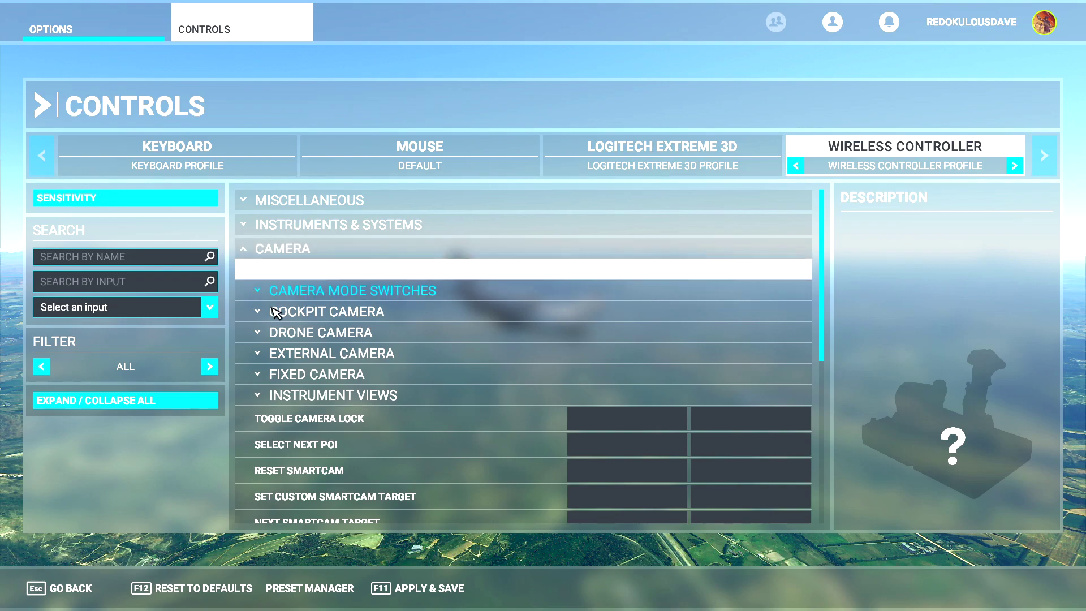
left_click(373, 332)
scroll(479, 340, "down", 6)
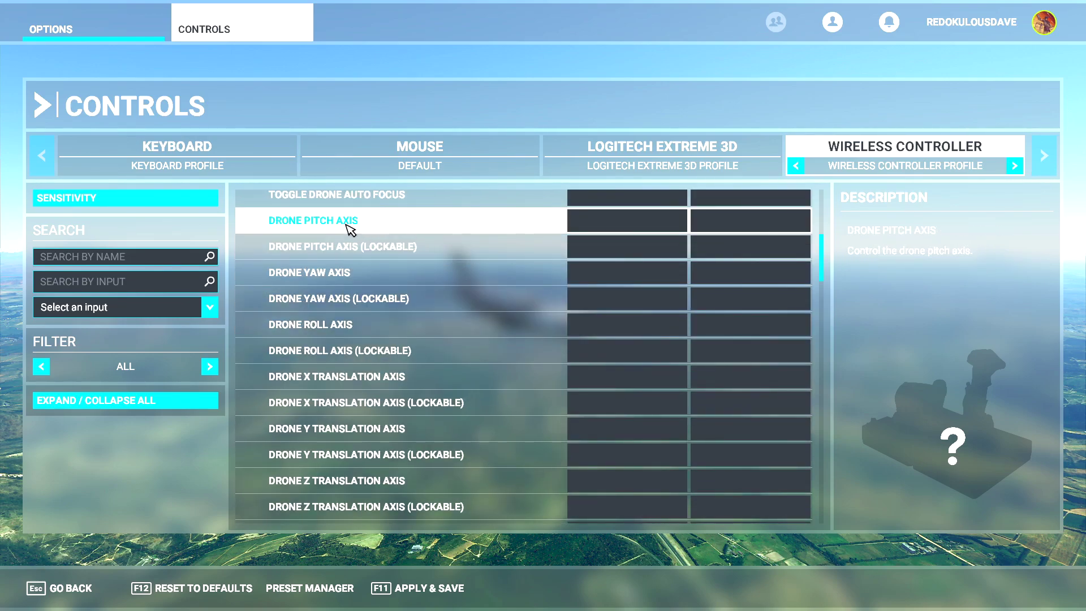
left_click(613, 228)
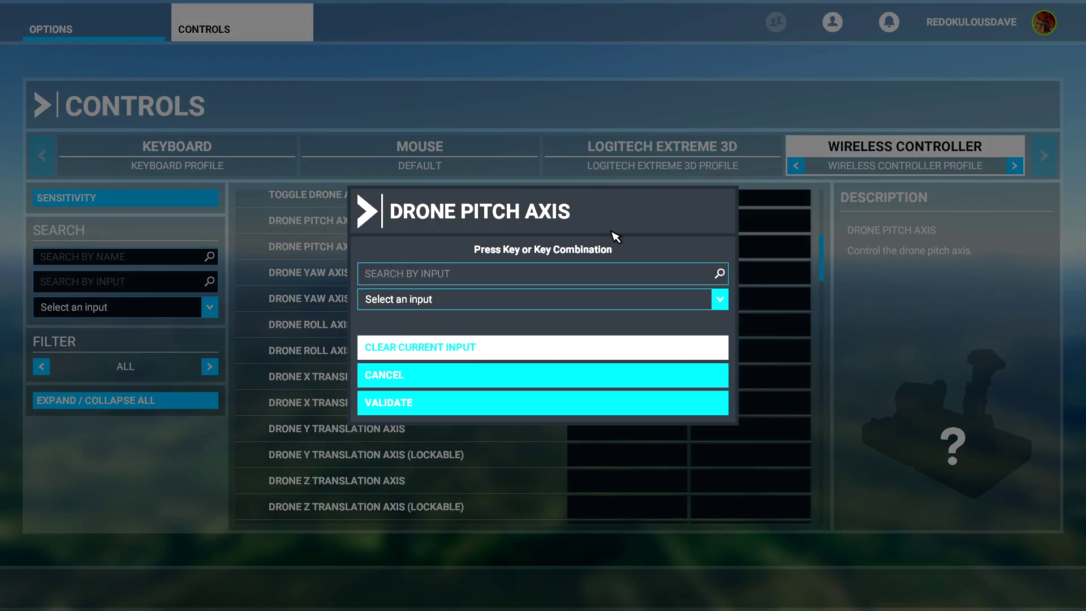
left_click(409, 277)
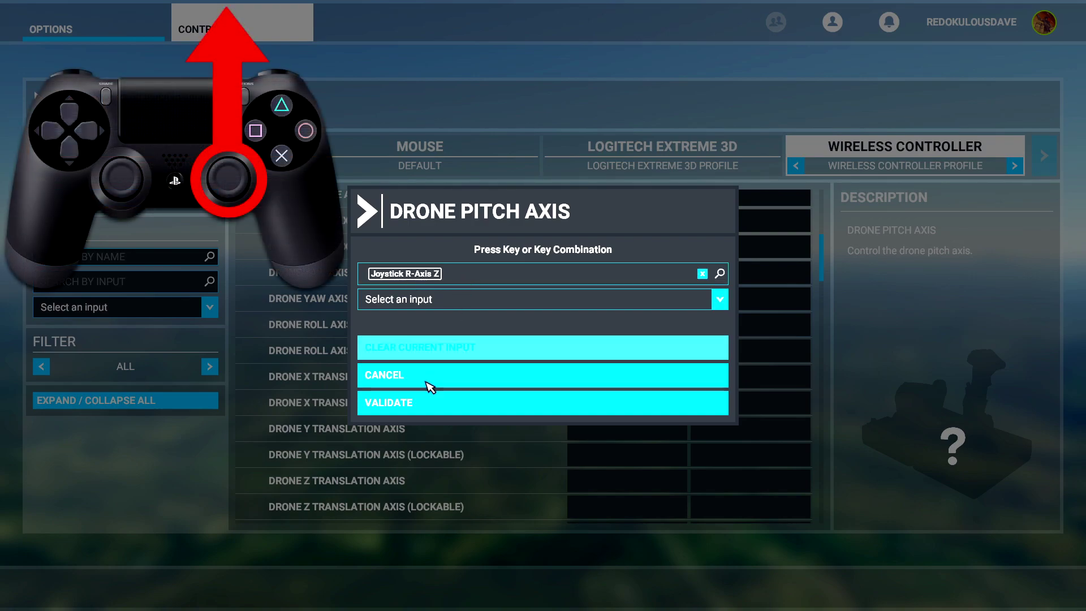
left_click(429, 402)
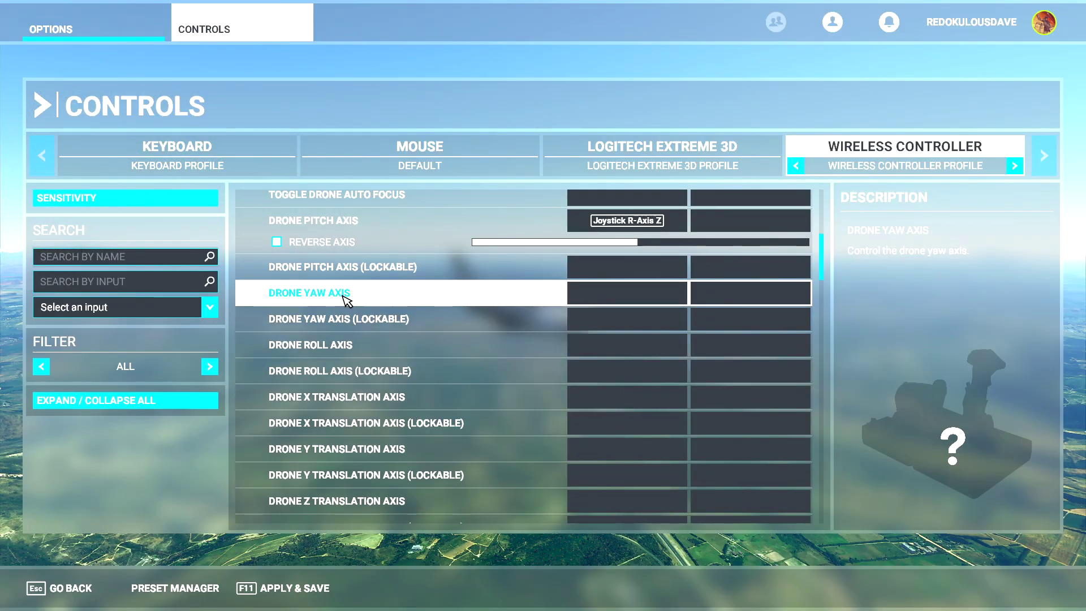
left_click(609, 304)
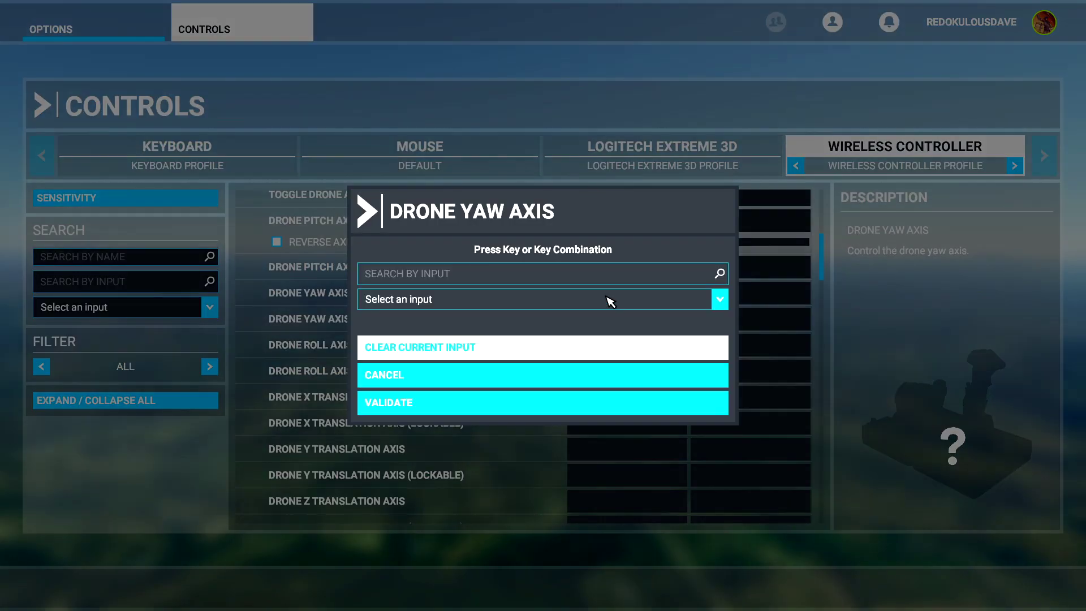
left_click(423, 275)
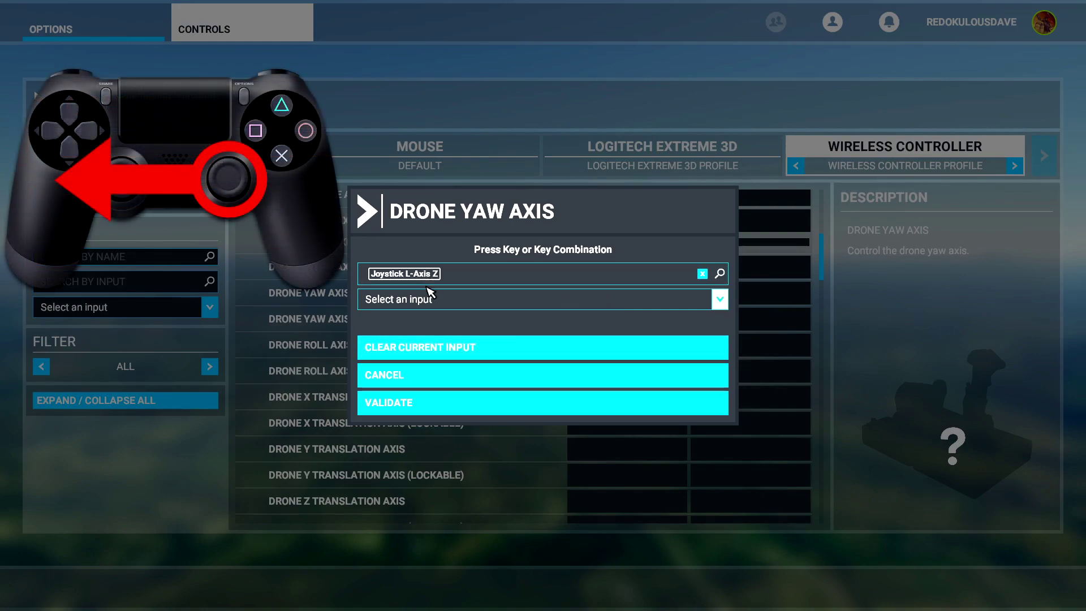
left_click(425, 403)
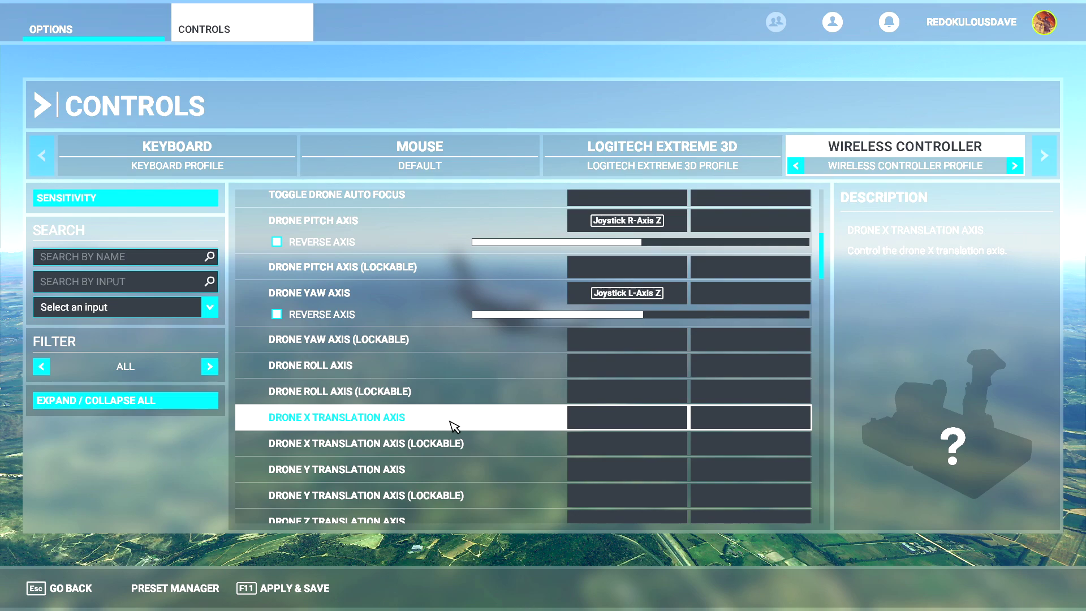
- Map Drone X/Y Translation to Joystick L-Axis X and L-Axis Y, and tick Reverse Axis on Drone Pitch
left_click(630, 422)
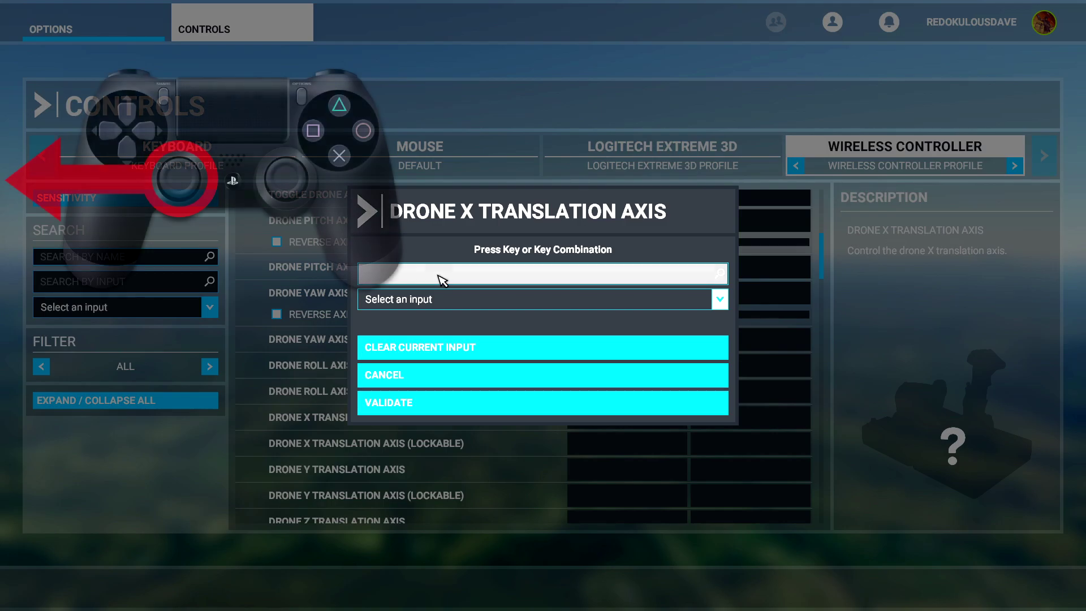
left_click(412, 402)
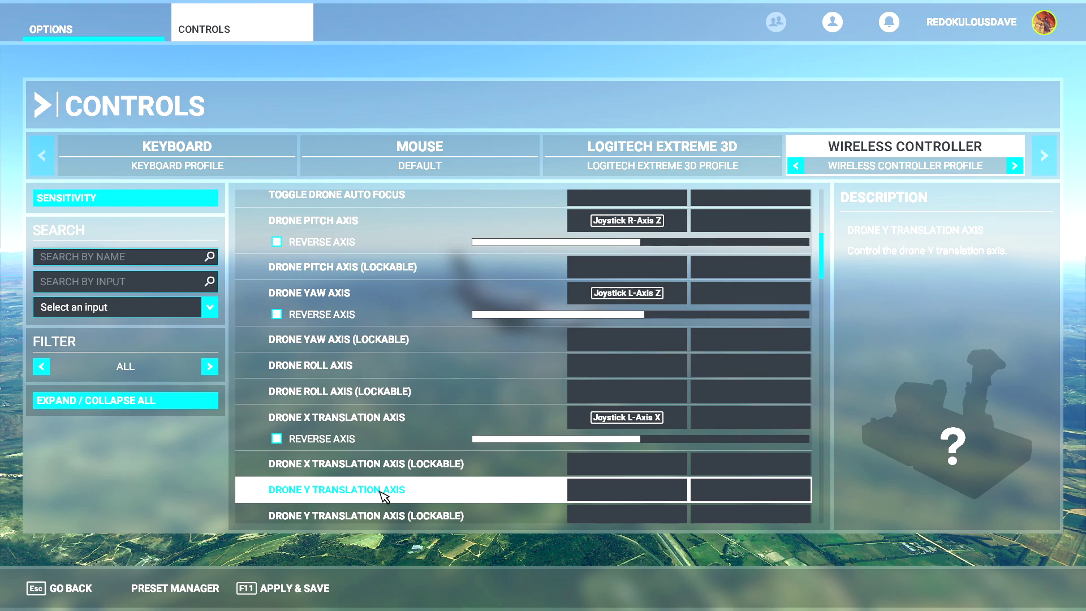
left_click(613, 492)
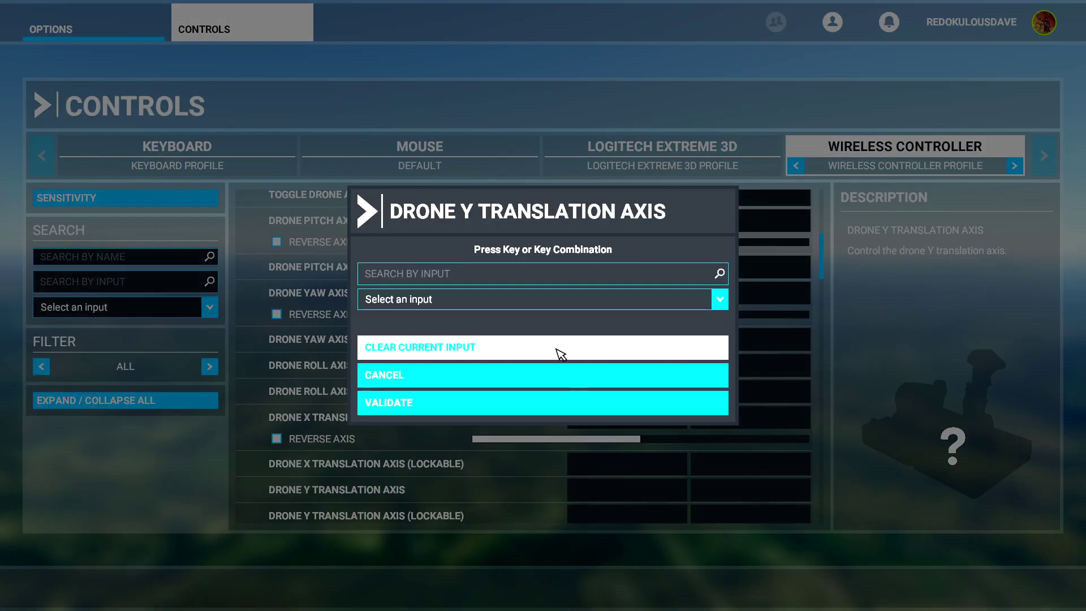
left_click(420, 277)
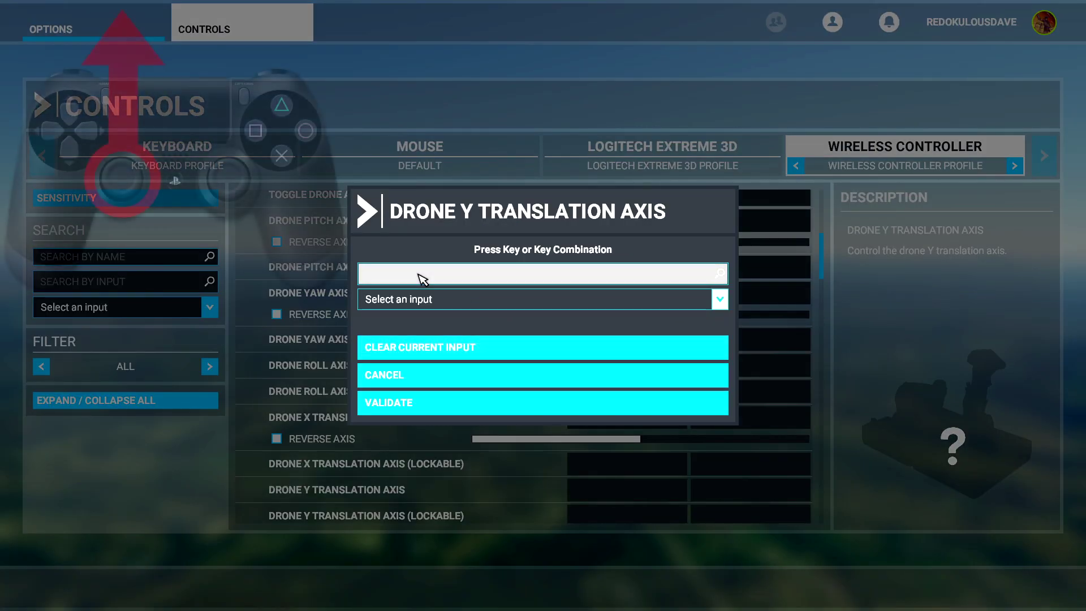
left_click(408, 403)
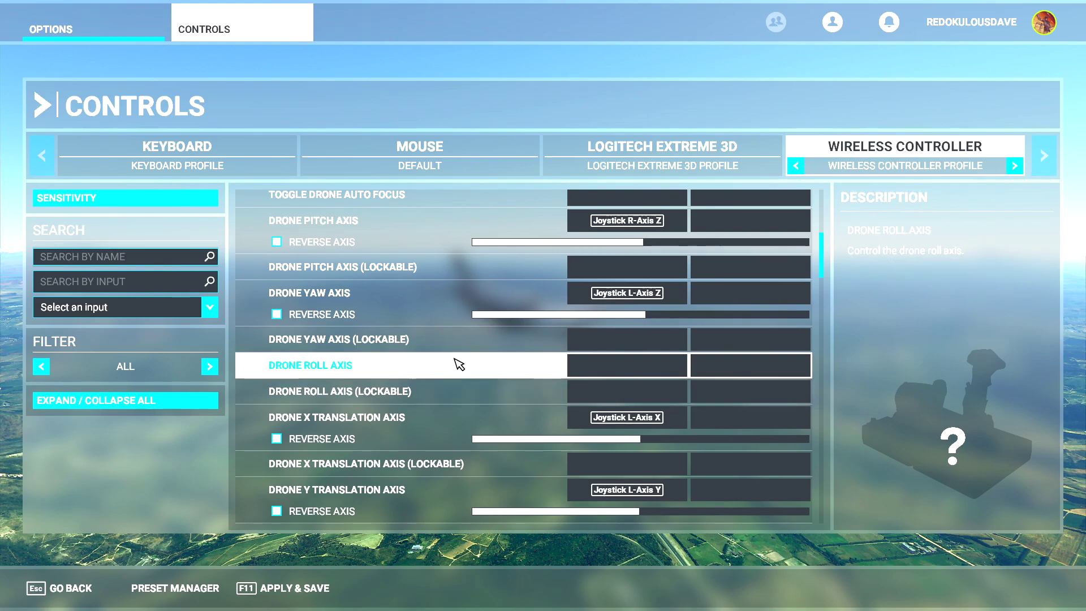
left_click(277, 242)
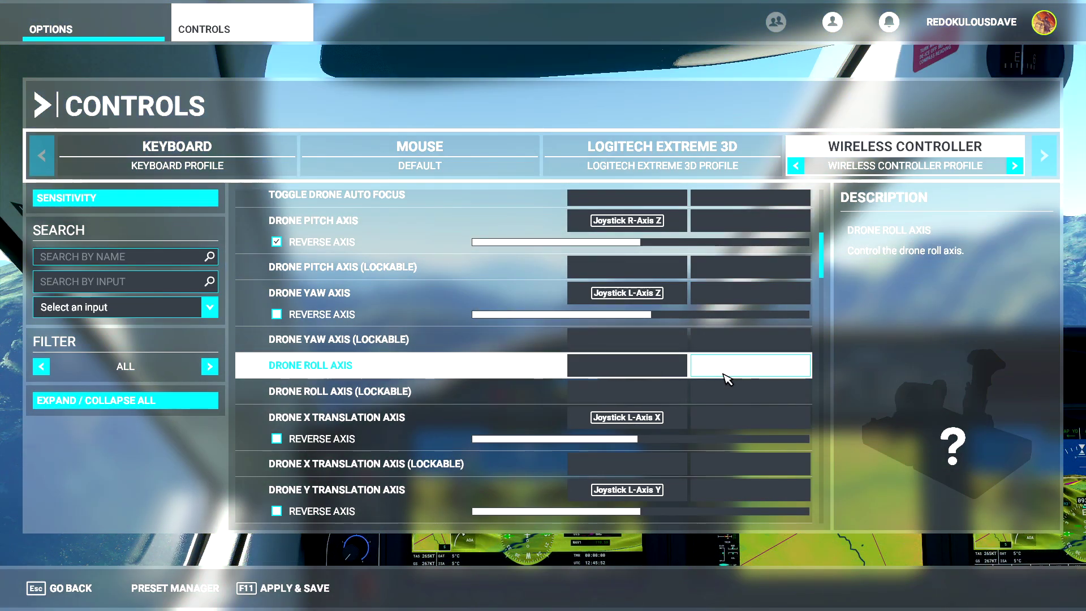
- Bind Translate Drone Backward to controller input 5 and Translate Drone Forward to input 6
scroll(709, 375, "down", 1)
scroll(704, 376, "down", 6)
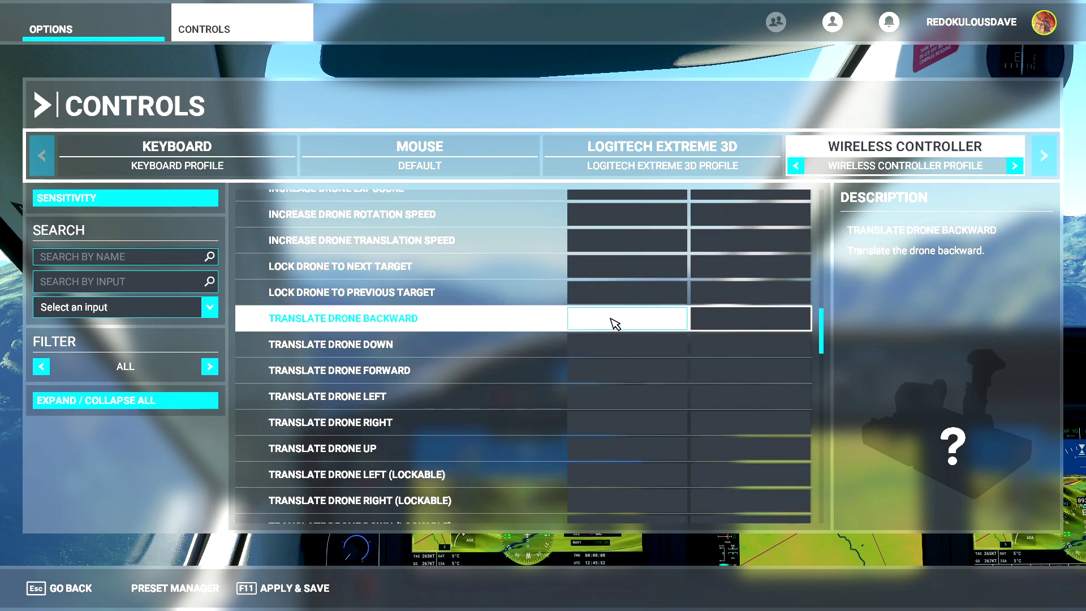
left_click(616, 323)
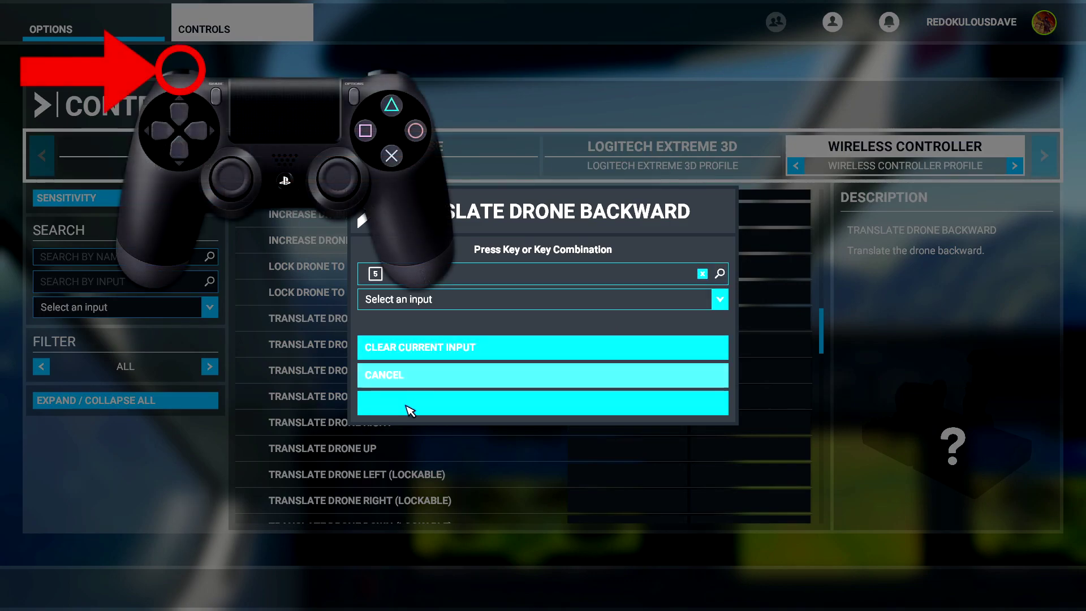
left_click(407, 402)
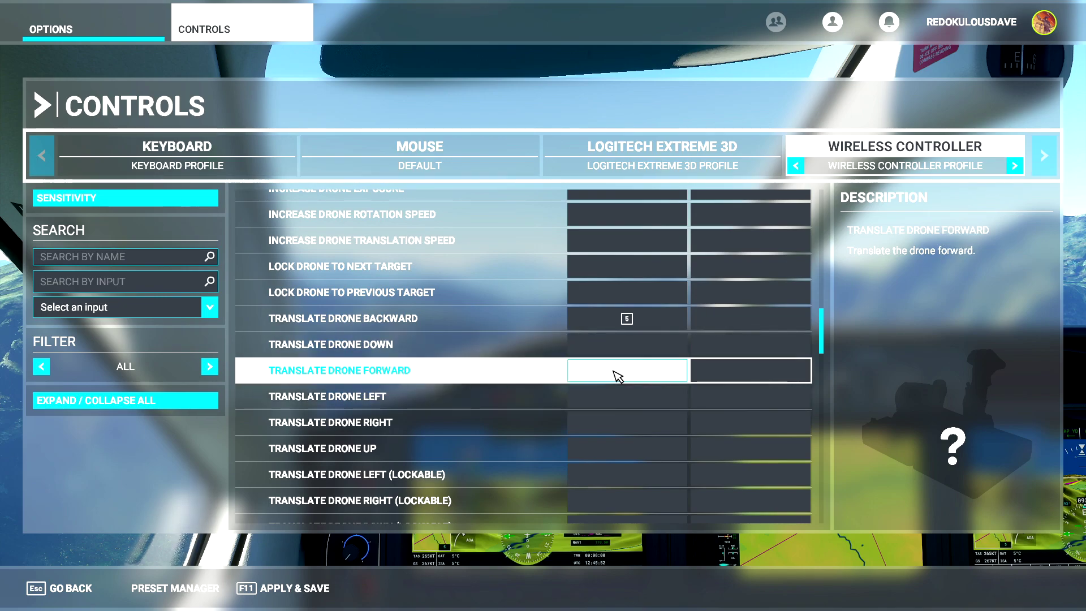
left_click(625, 374)
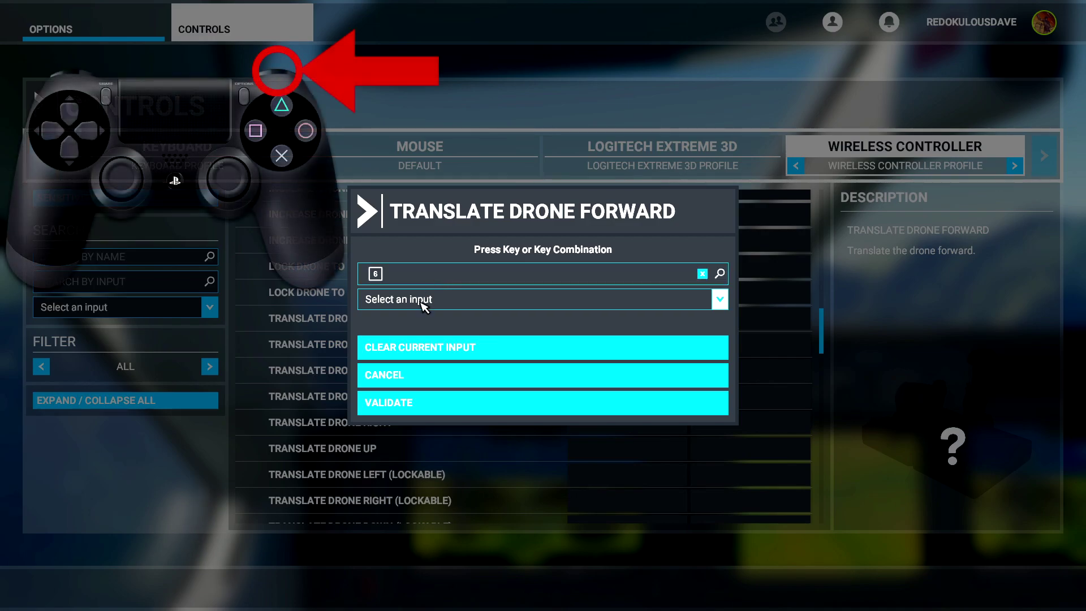
left_click(415, 403)
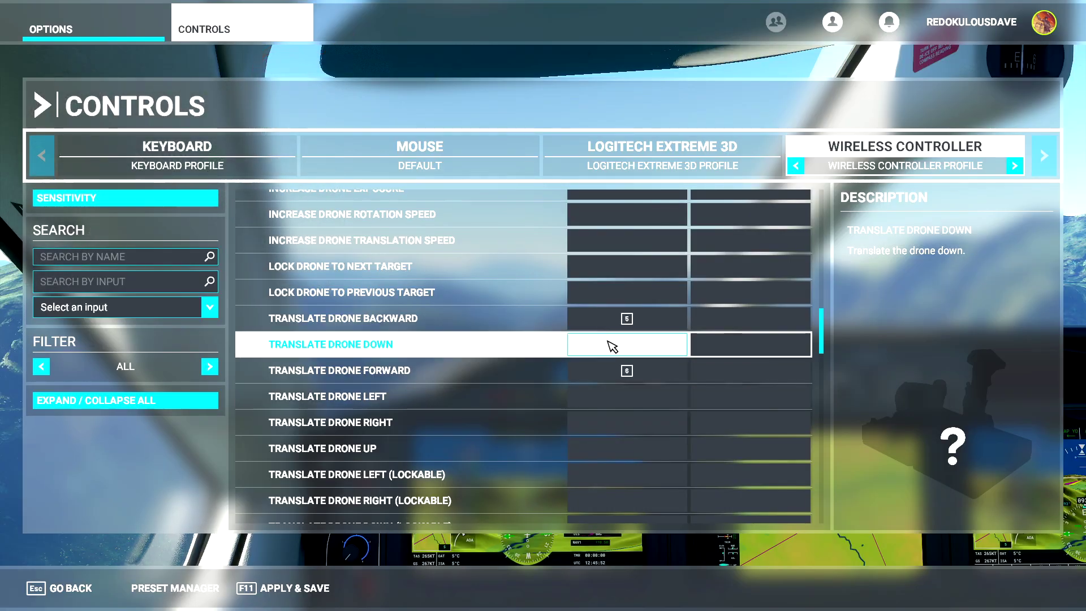
scroll(594, 347, "down", 6)
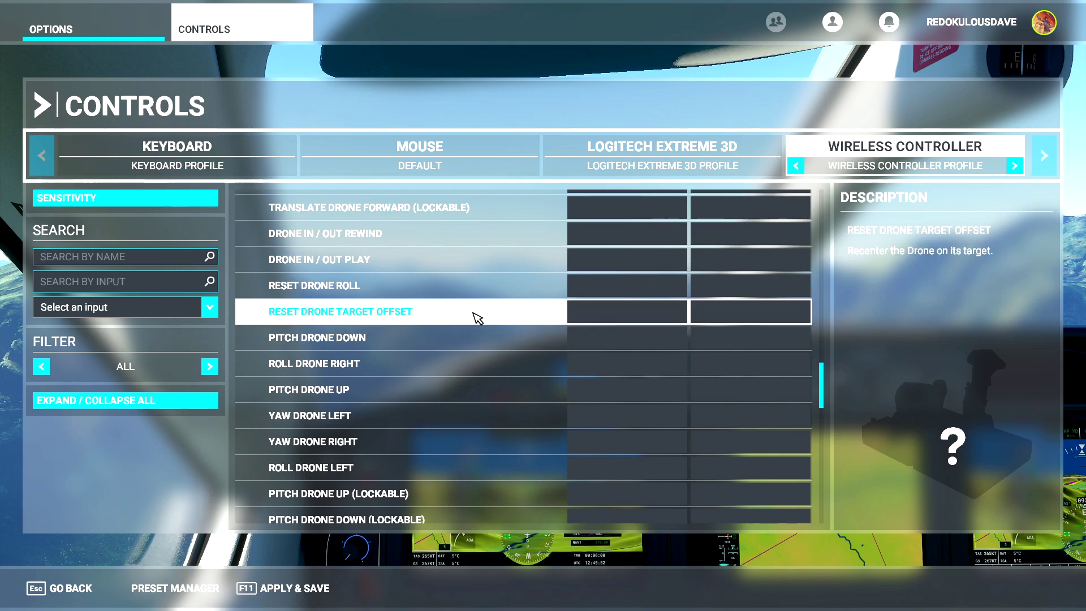
- Bind Reset Drone Target Offset to controller input 11, the left stick press
left_click(639, 317)
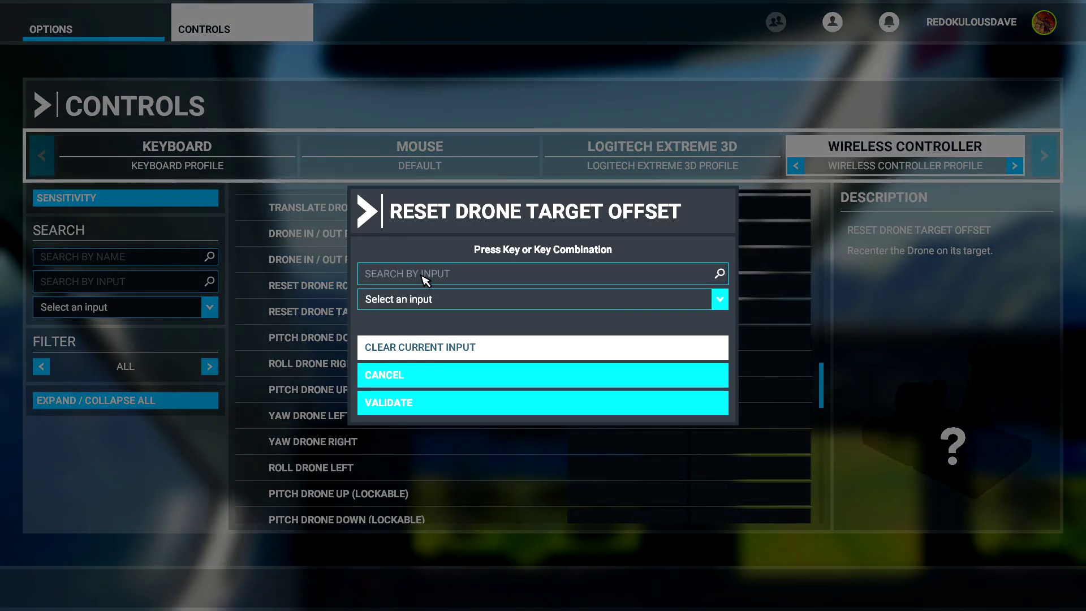
left_click(423, 274)
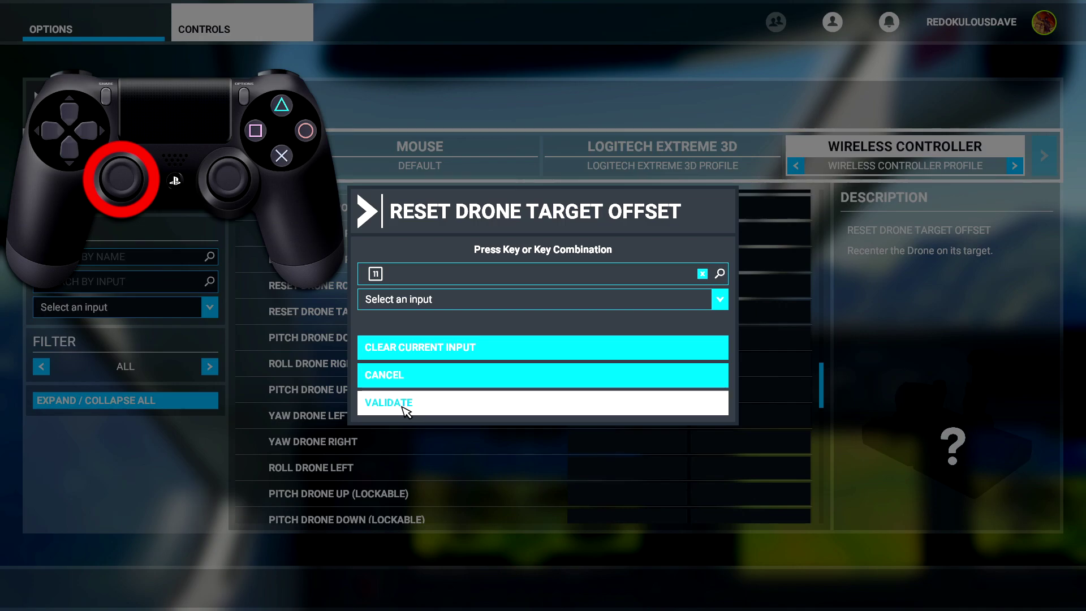
left_click(423, 401)
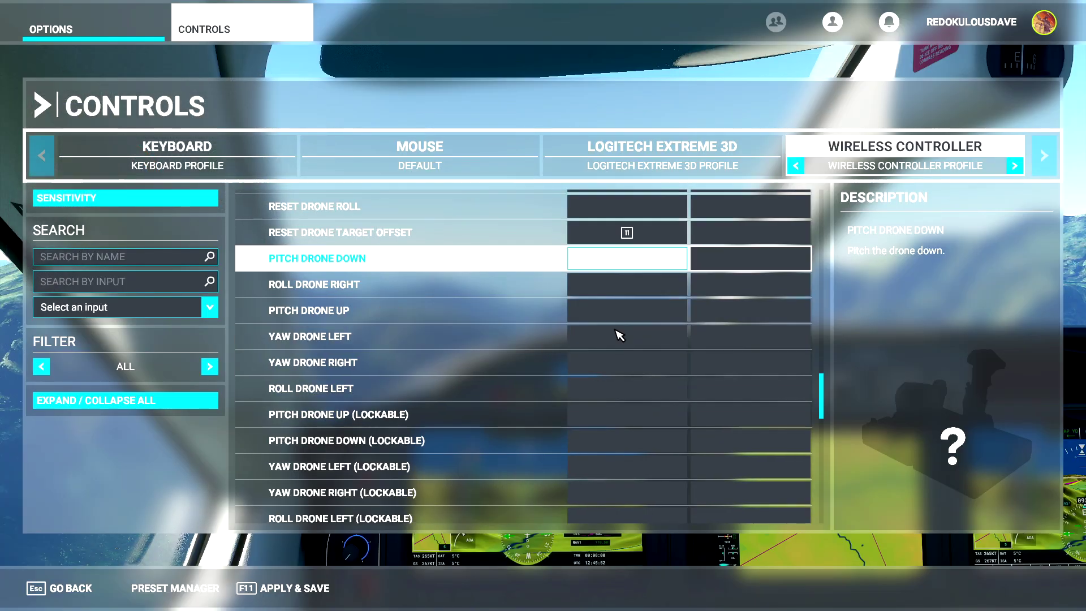
scroll(619, 335, "down", 6)
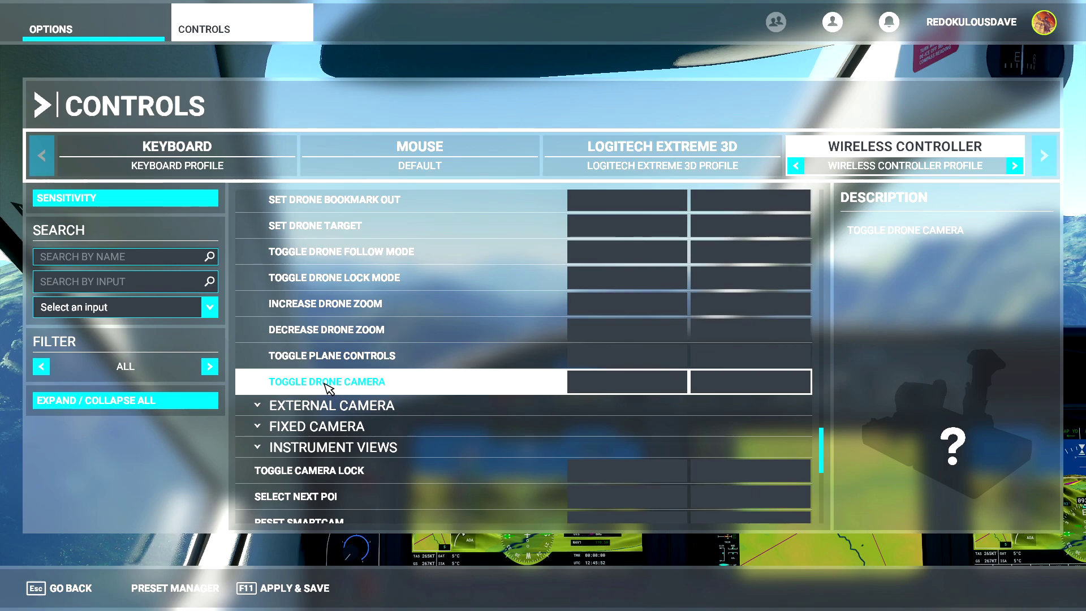
- Bind Toggle Drone Camera to controller input 2
left_click(627, 382)
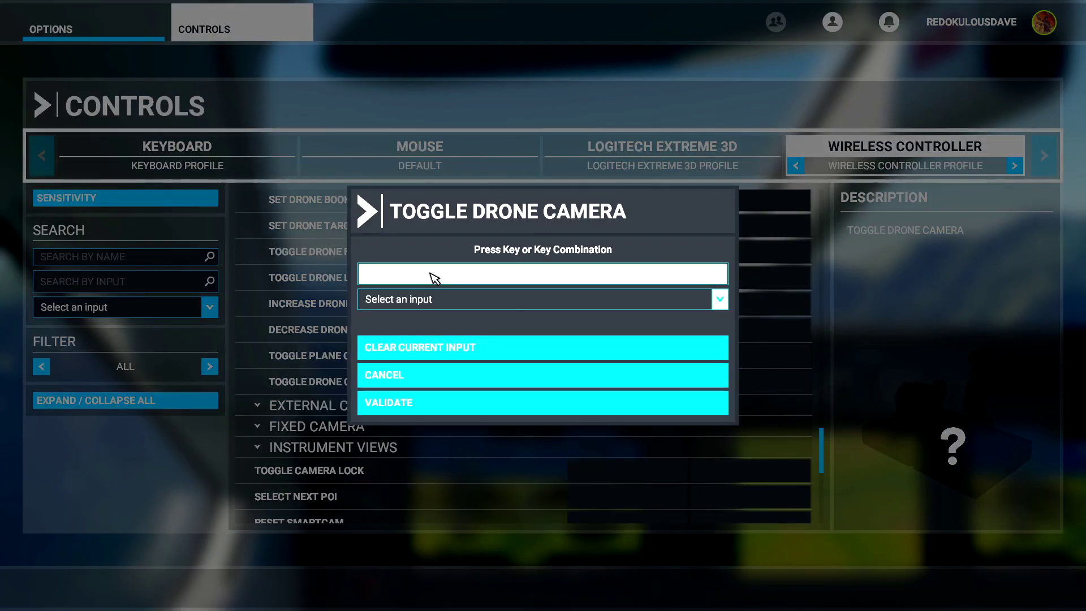
key("2")
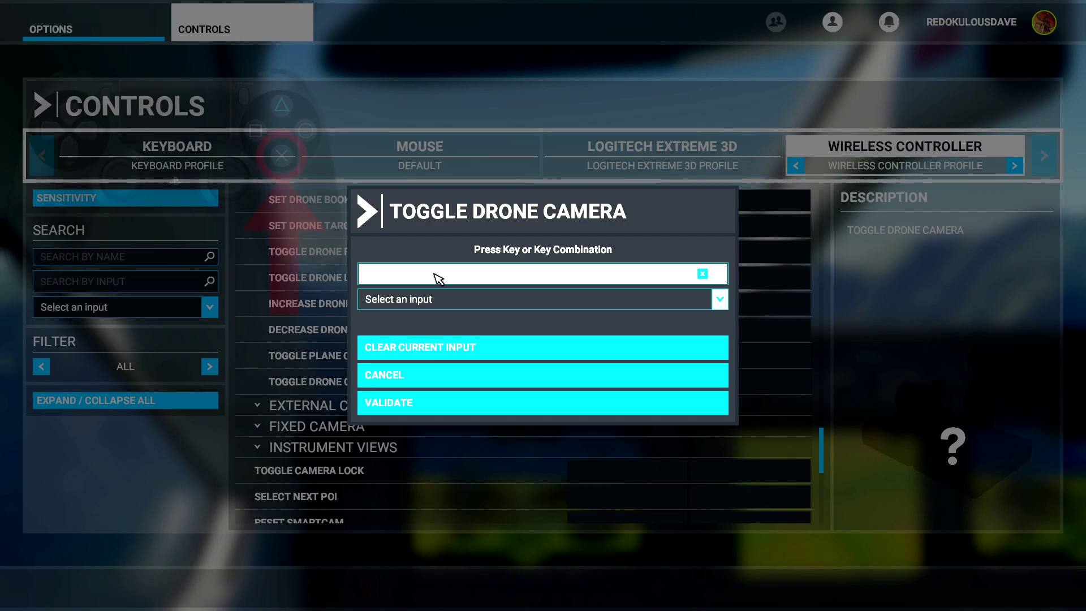
left_click(444, 408)
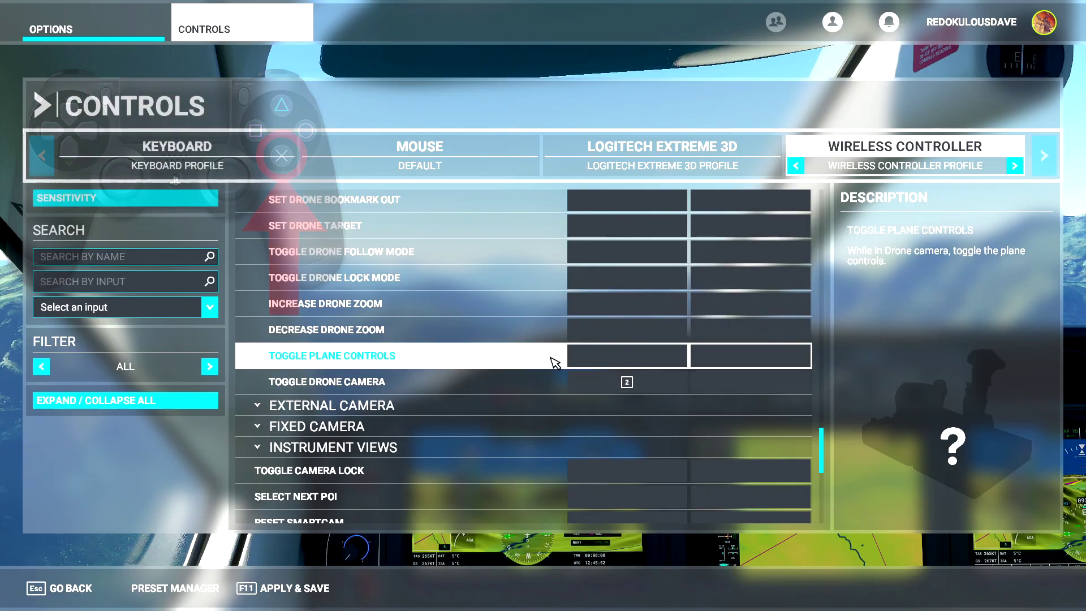
scroll(627, 386, "up", 10)
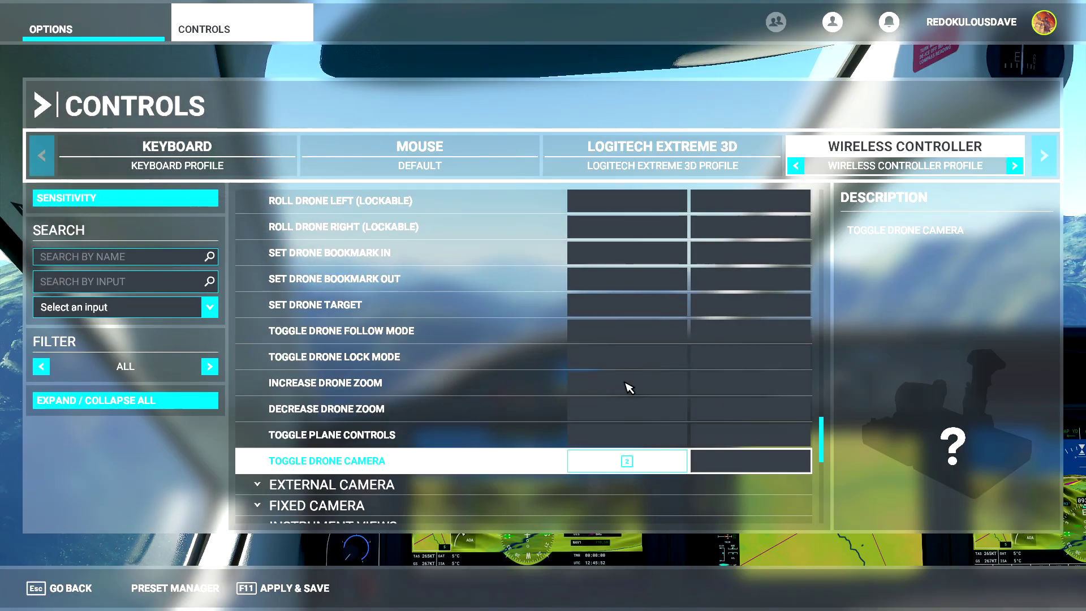
scroll(628, 387, "up", 10)
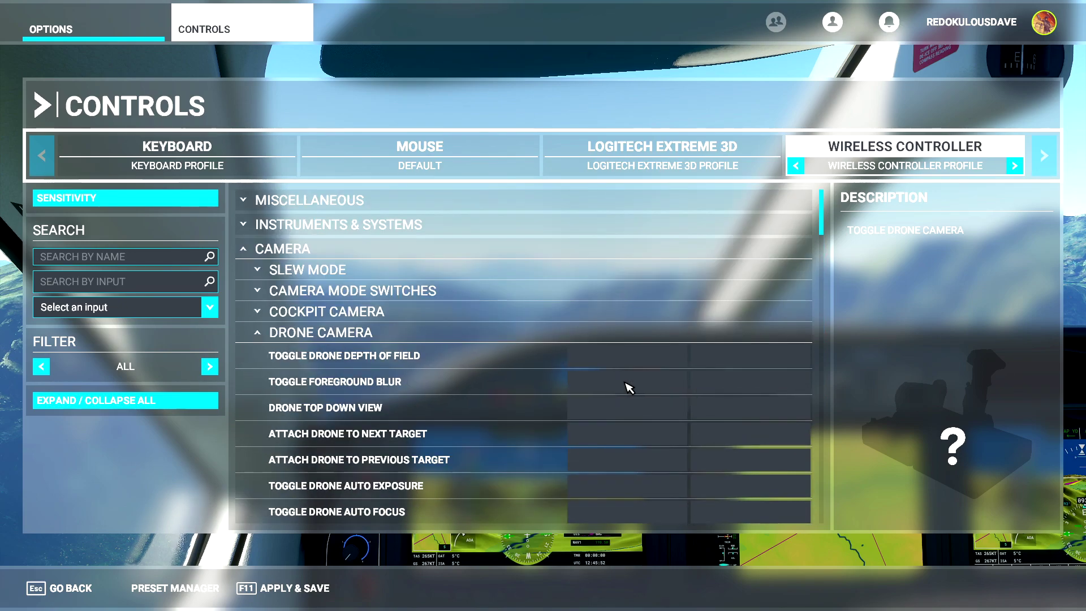
- In the Cockpit Camera group, bind Reset Cockpit View to input 4 and Toggle Cockpit View to input 3
left_click(262, 333)
left_click(260, 311)
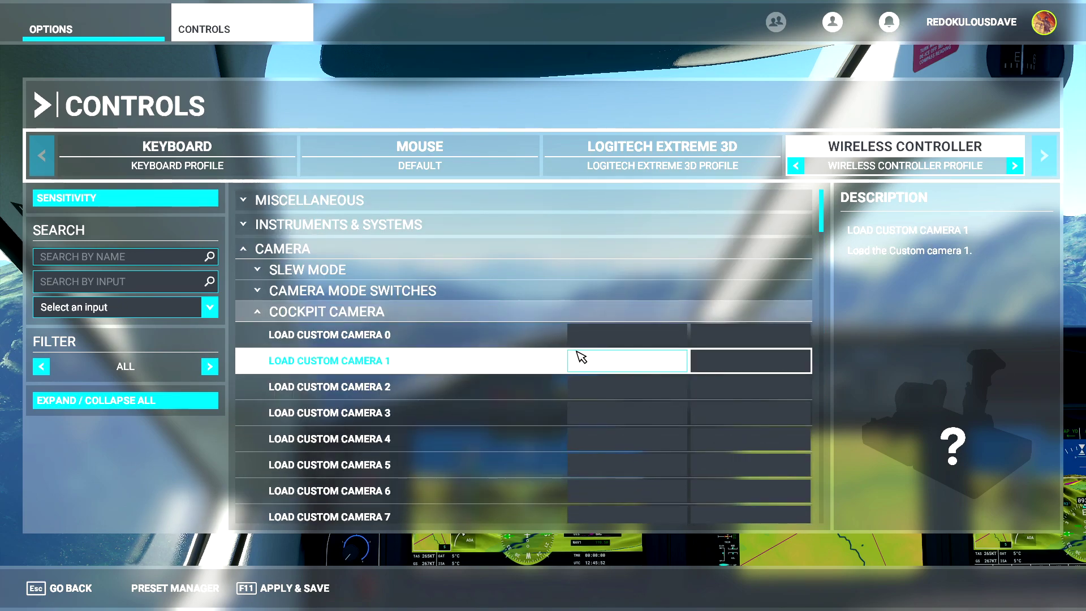
scroll(545, 375, "down", 15)
scroll(545, 375, "down", 10)
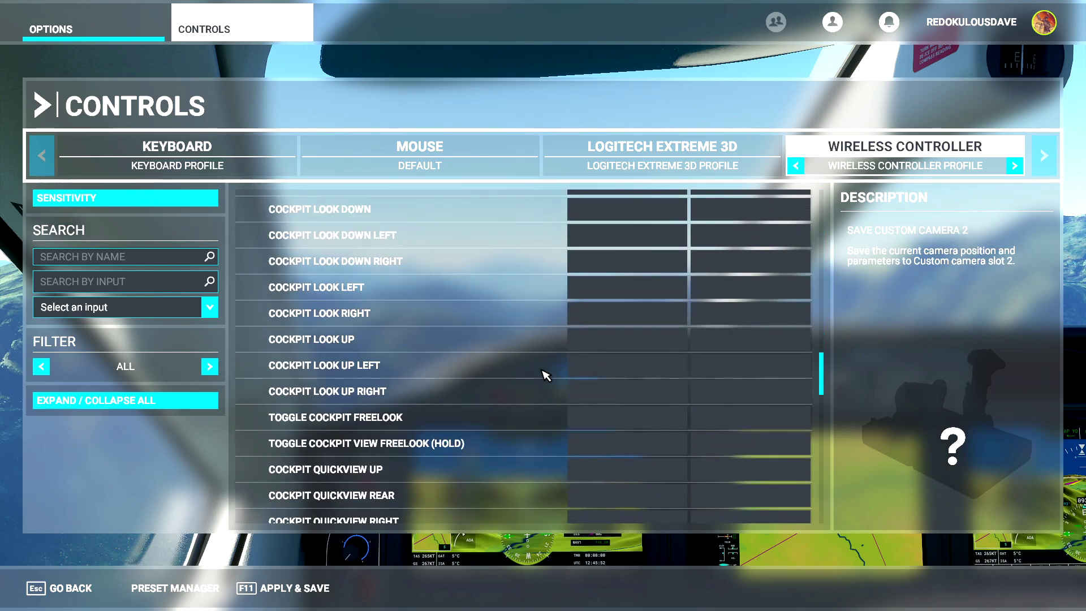
scroll(545, 376, "down", 6)
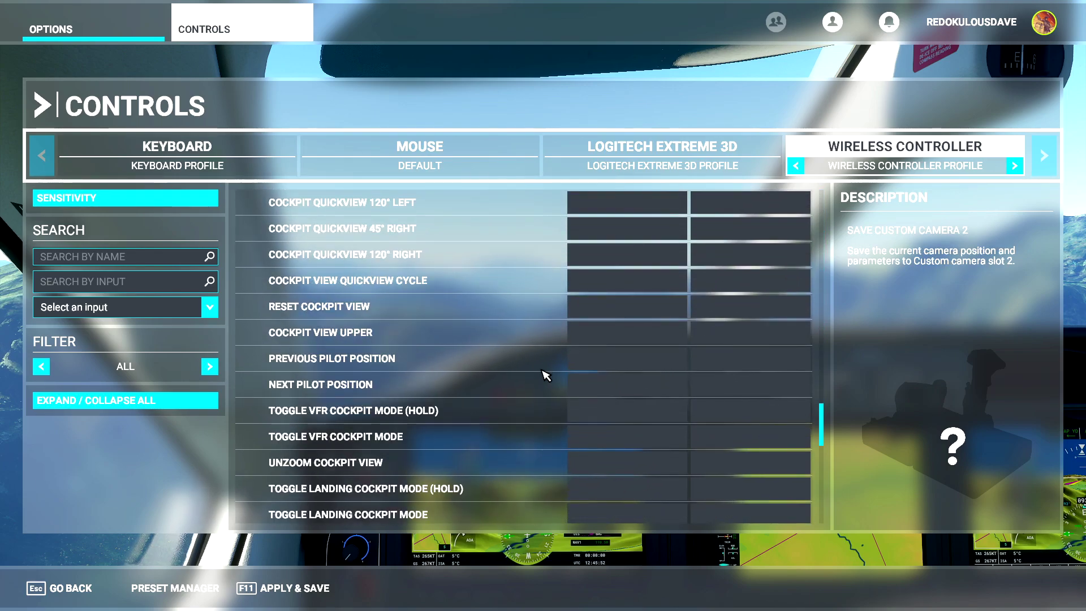
left_click(622, 235)
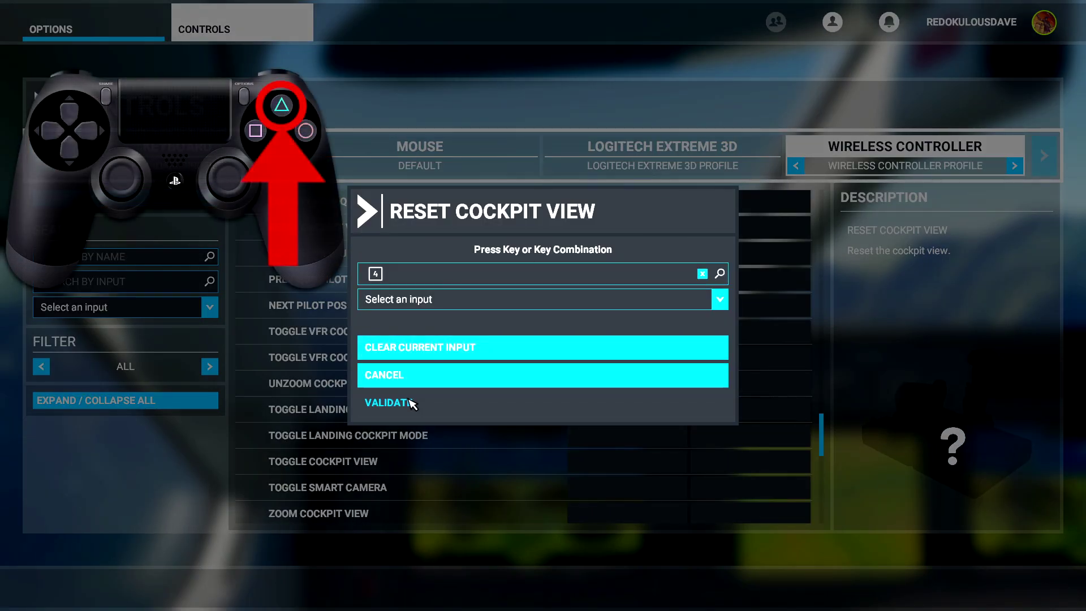
left_click(413, 404)
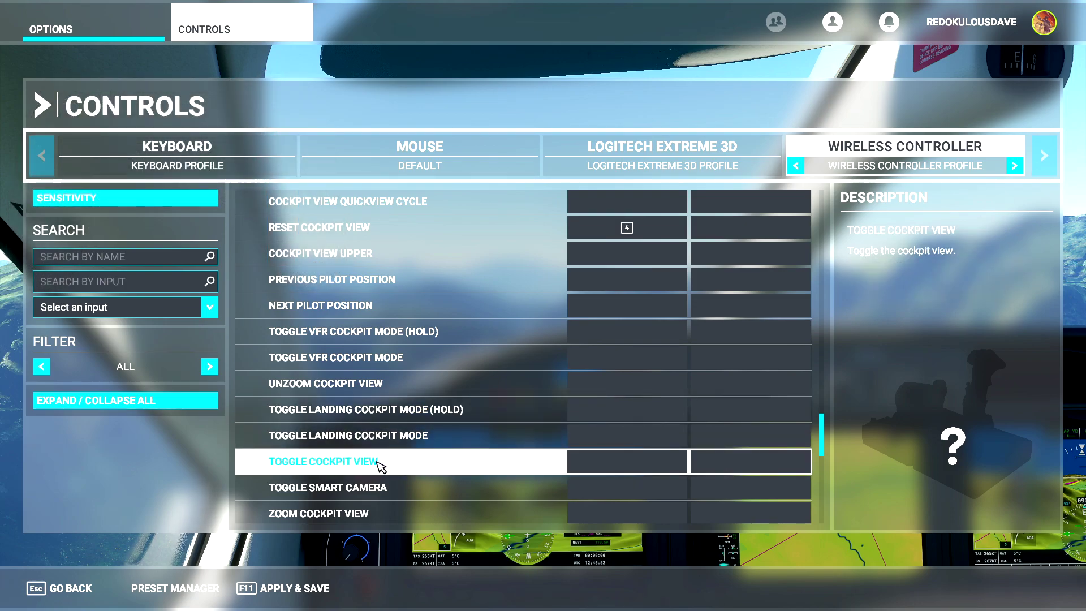
left_click(625, 464)
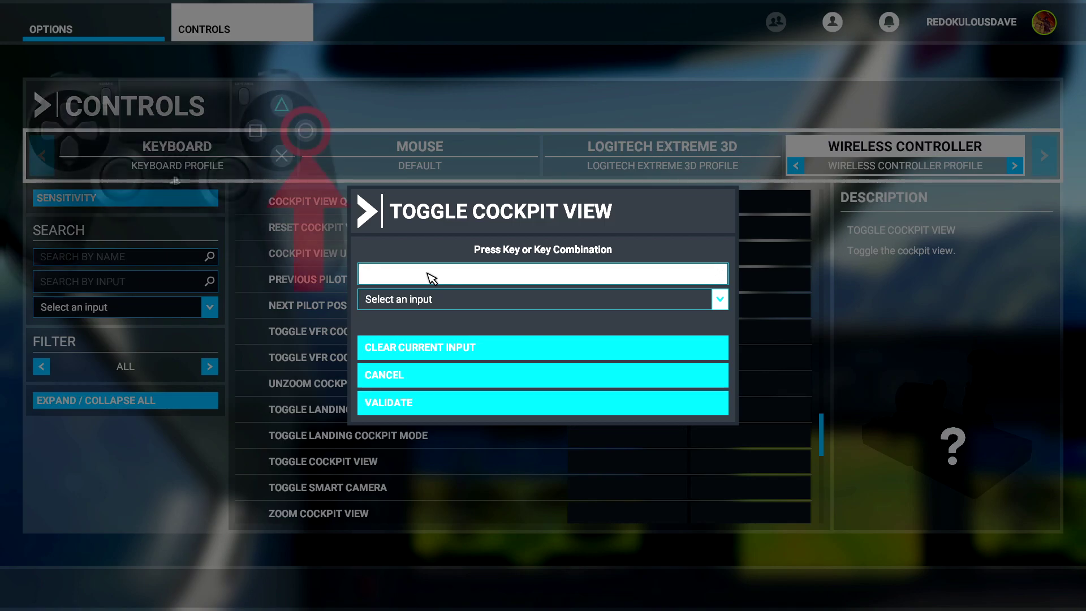
left_click(407, 400)
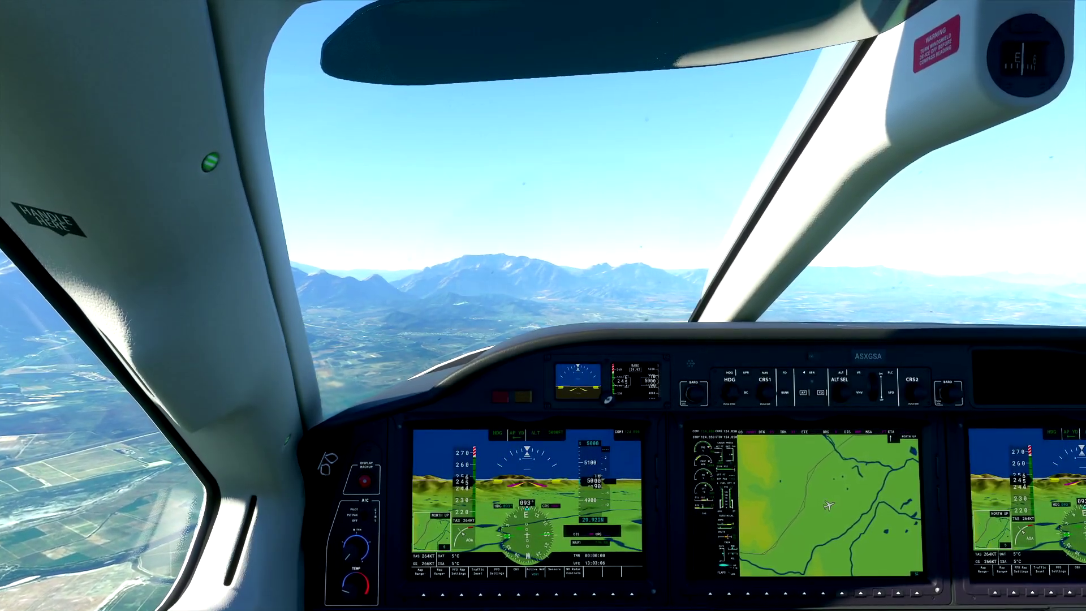
key("End")
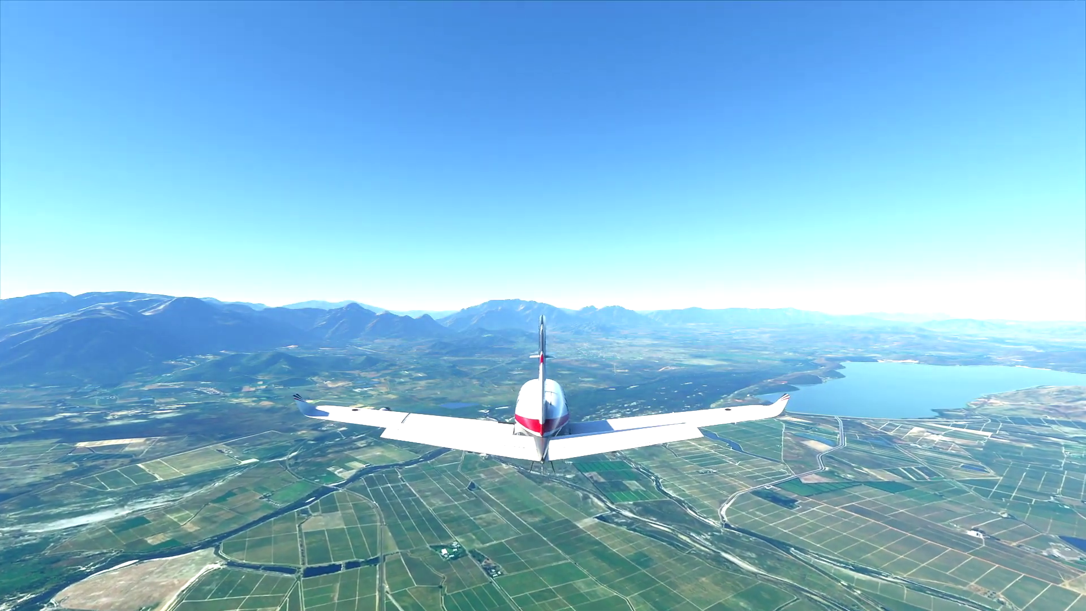